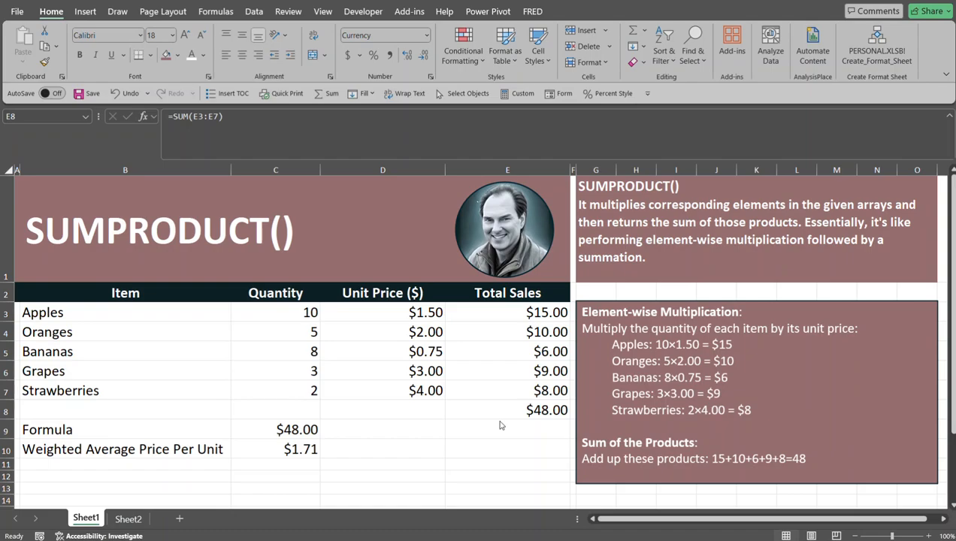
# Step: Inspect the SUMPRODUCT formula in C9 and the named ranges Quantity (C3:C7) and UnitPrice (D3:D7) it uses
pyautogui.click(290, 432)
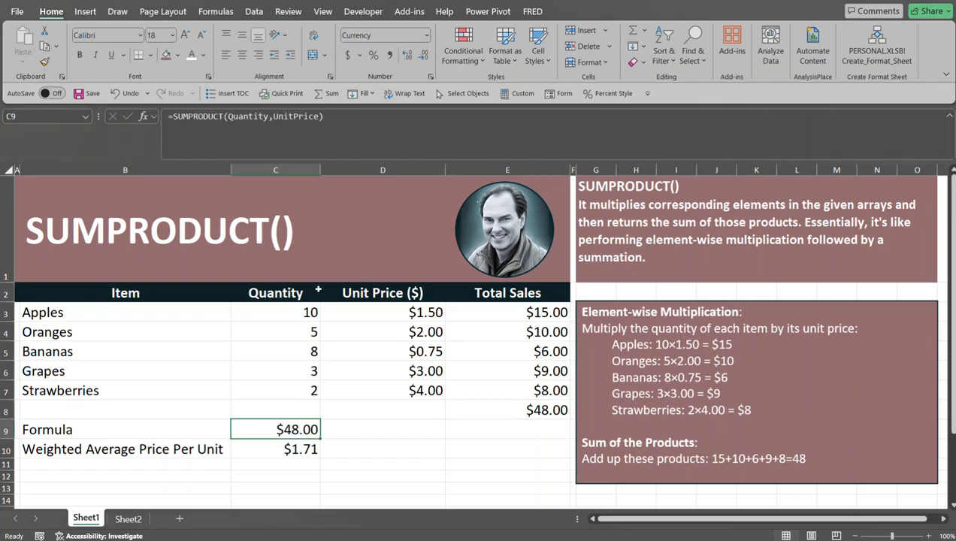
pyautogui.click(246, 334)
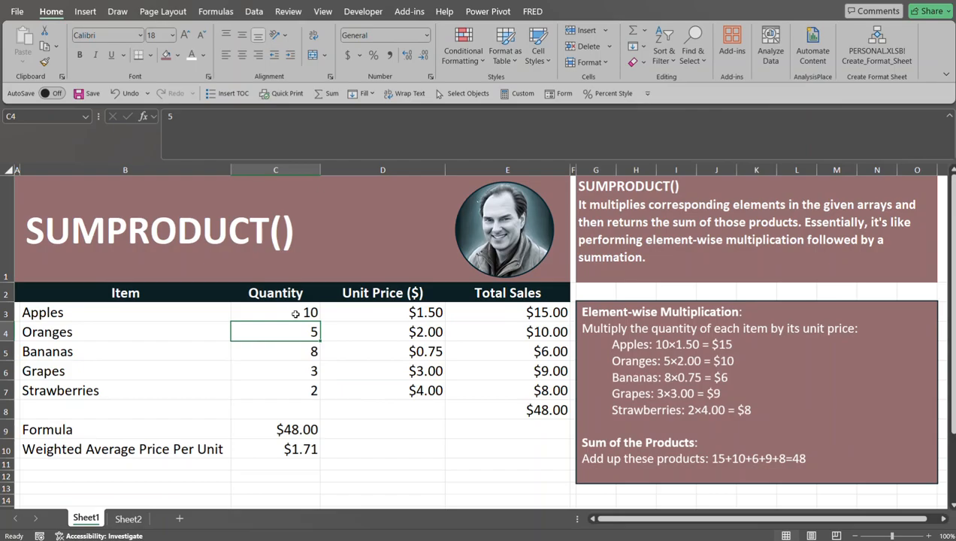
pyautogui.moveTo(295, 314); pyautogui.dragTo(295, 384)
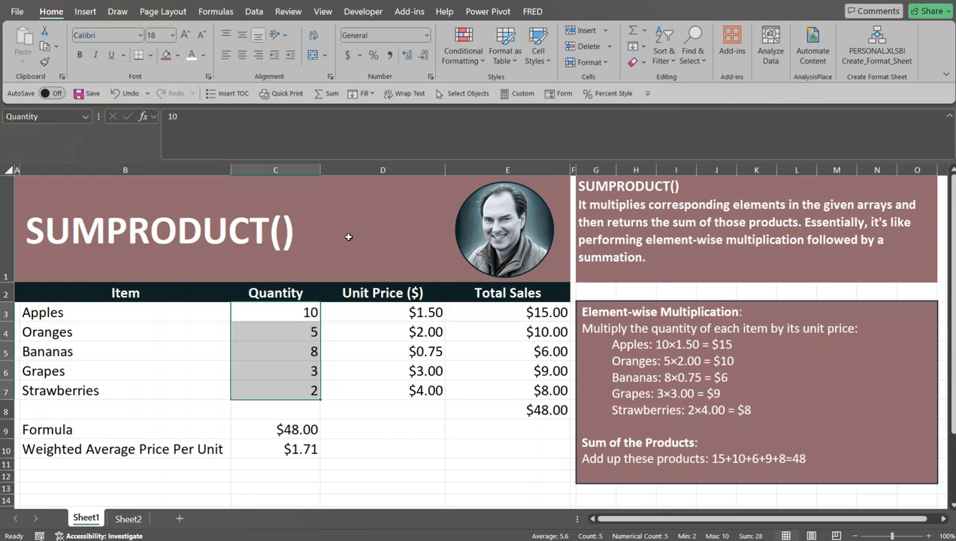
pyautogui.moveTo(406, 314); pyautogui.dragTo(398, 375)
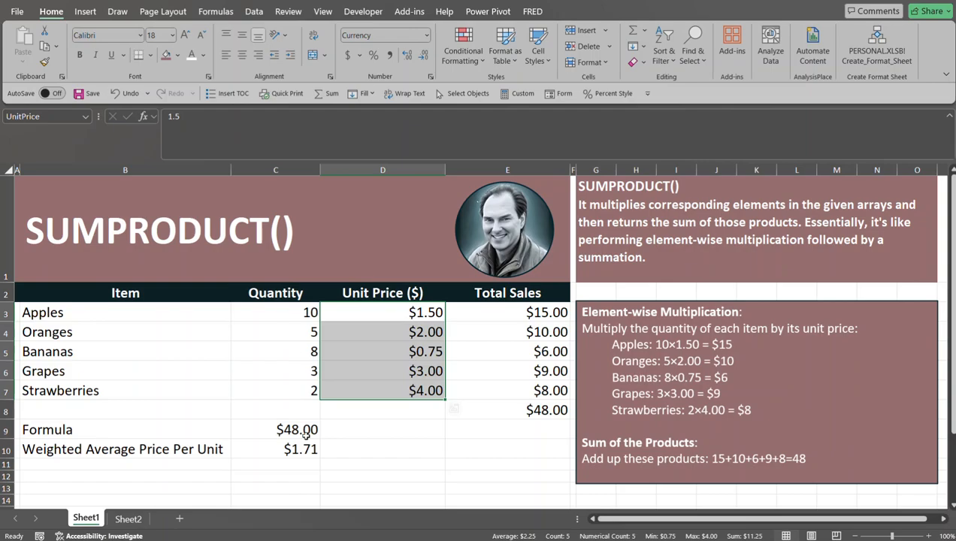
# Step: Test the Quantity named range by entering =Quantity in D9, and clear the cell again
pyautogui.click(376, 424)
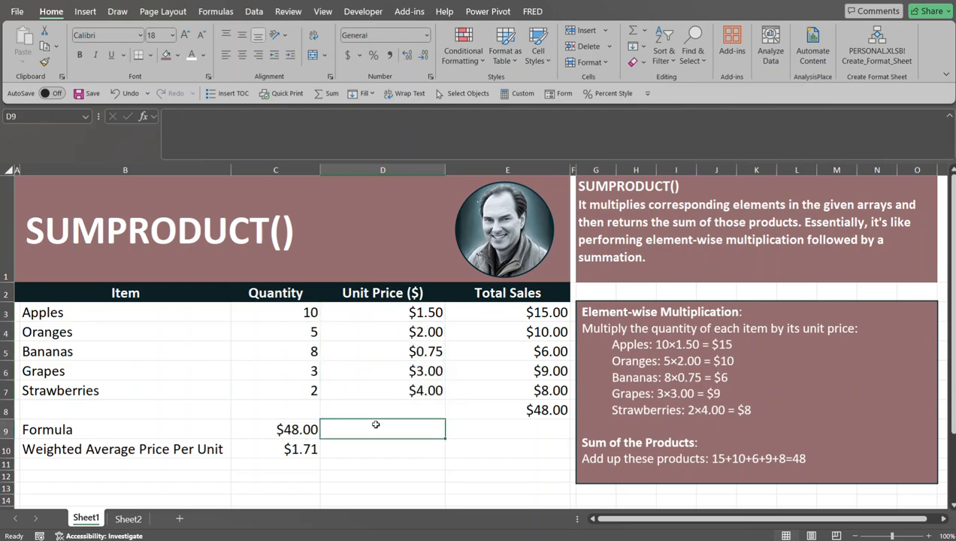
pyautogui.write('=')
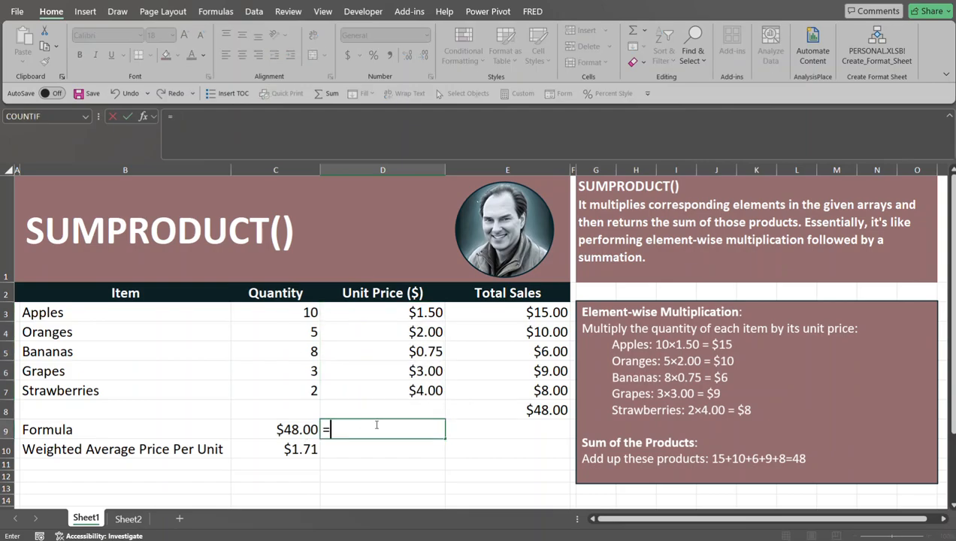
pyautogui.write('qu')
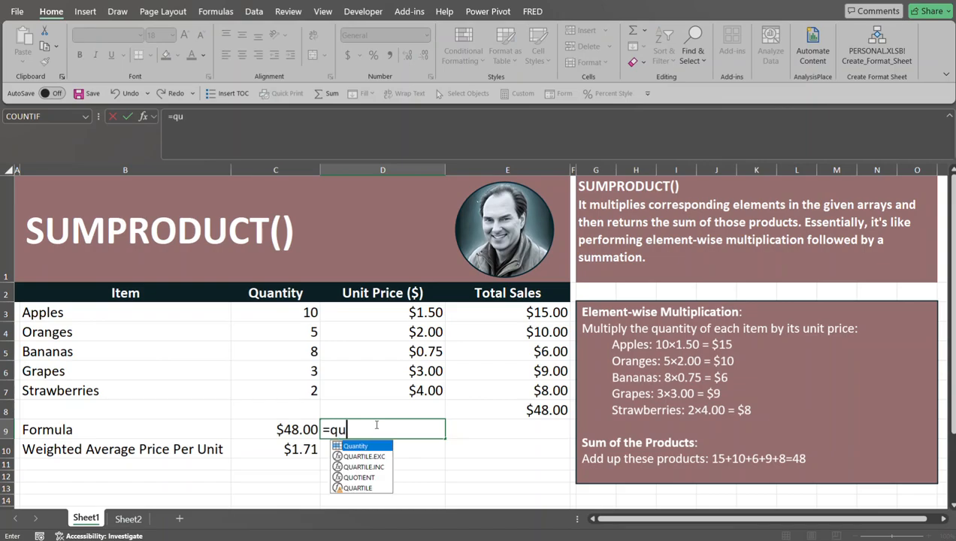
pyautogui.press('Tab')
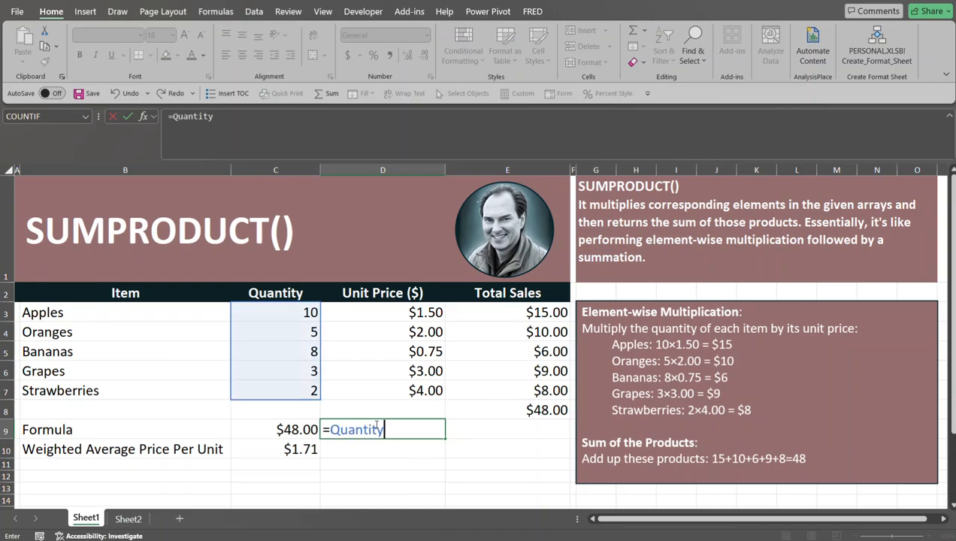
pyautogui.press('Return')
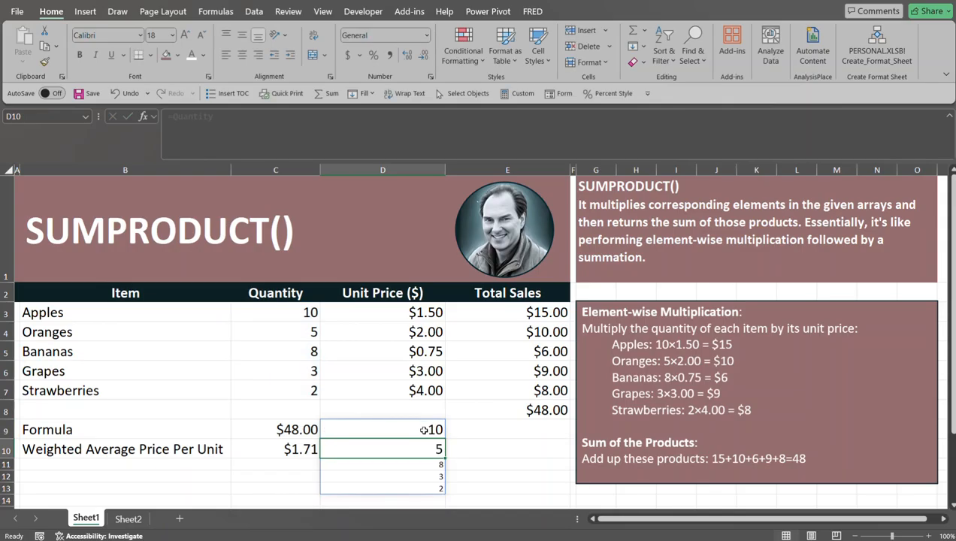
pyautogui.click(369, 431)
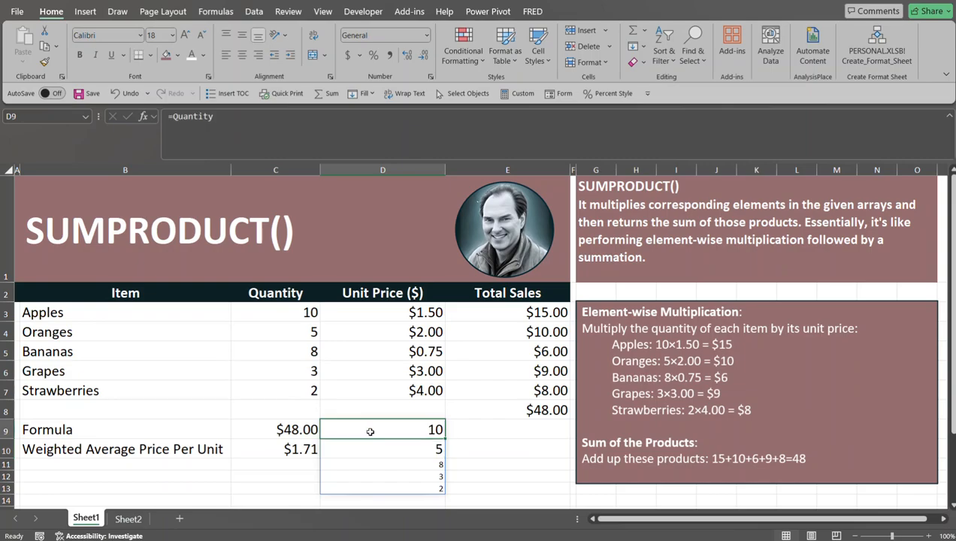
pyautogui.press('Delete')
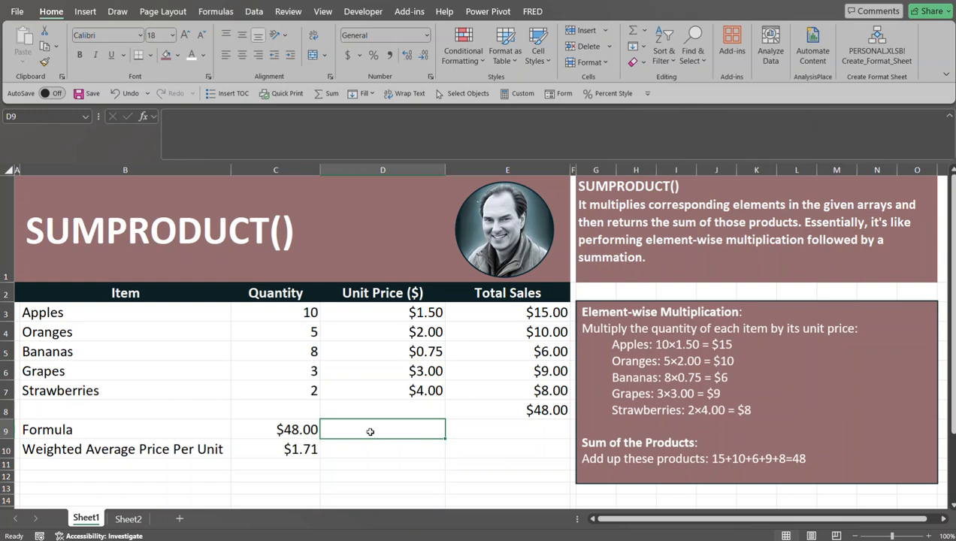
# Step: Re-enter the formula =SUMPRODUCT(Quantity,UnitPrice) in cell C9
pyautogui.click(302, 430)
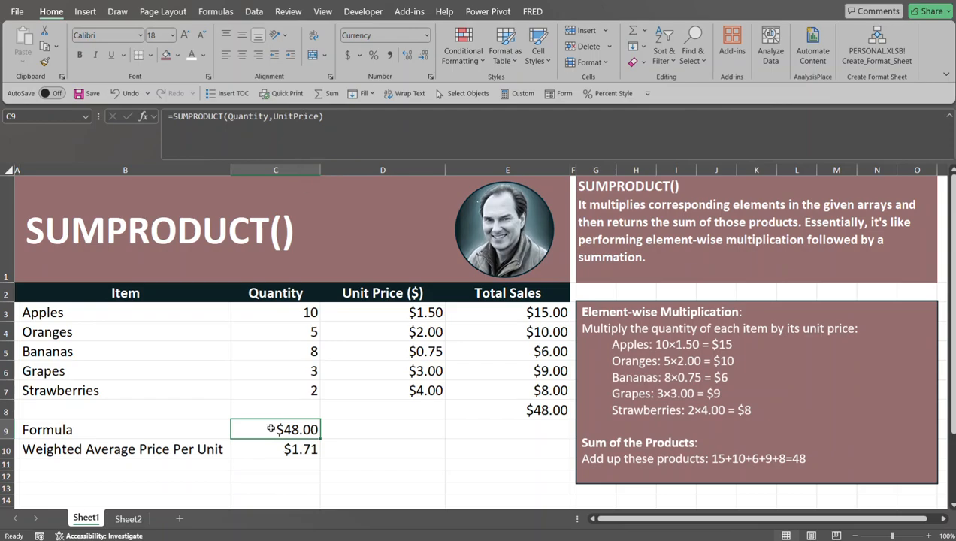
pyautogui.write('=sum')
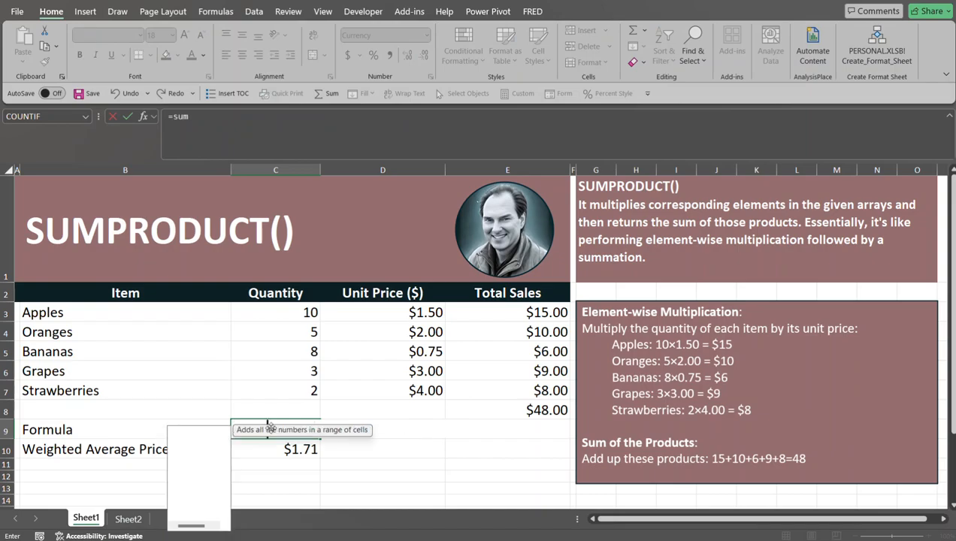
pyautogui.write('pro')
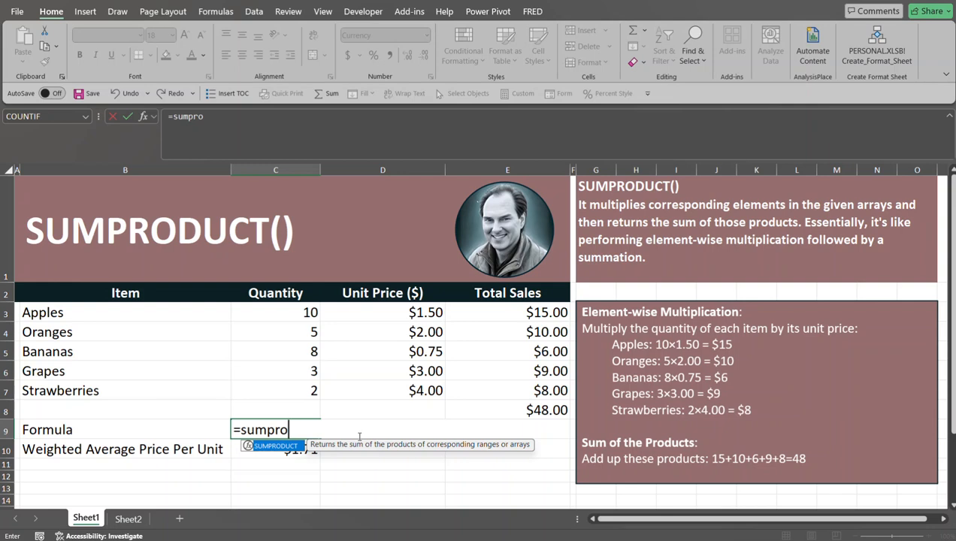
pyautogui.press('Tab')
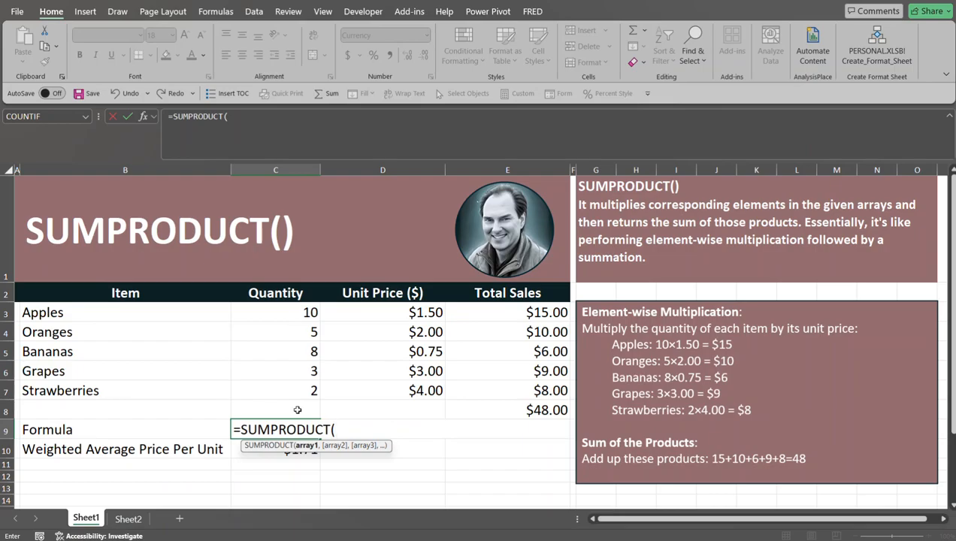
pyautogui.write('qua')
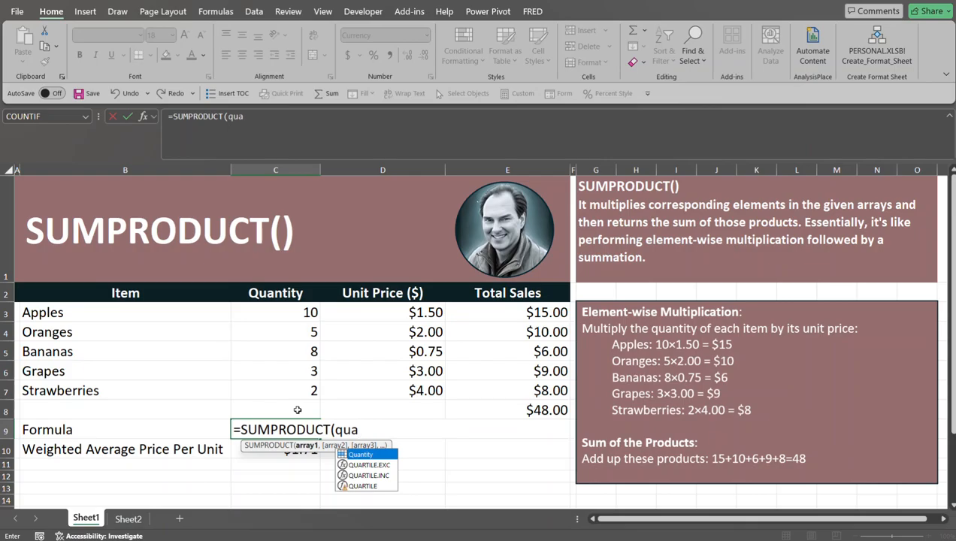
pyautogui.press('Tab')
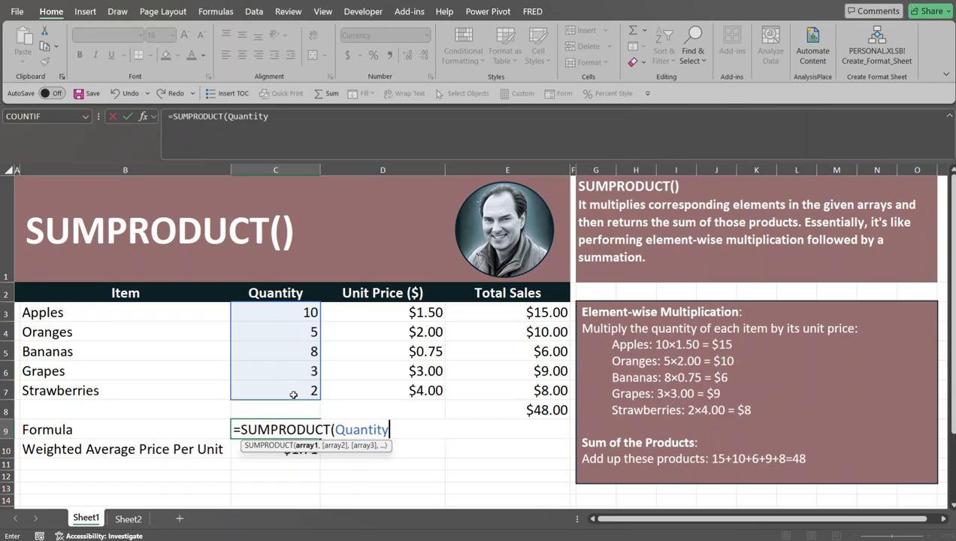
pyautogui.write(',')
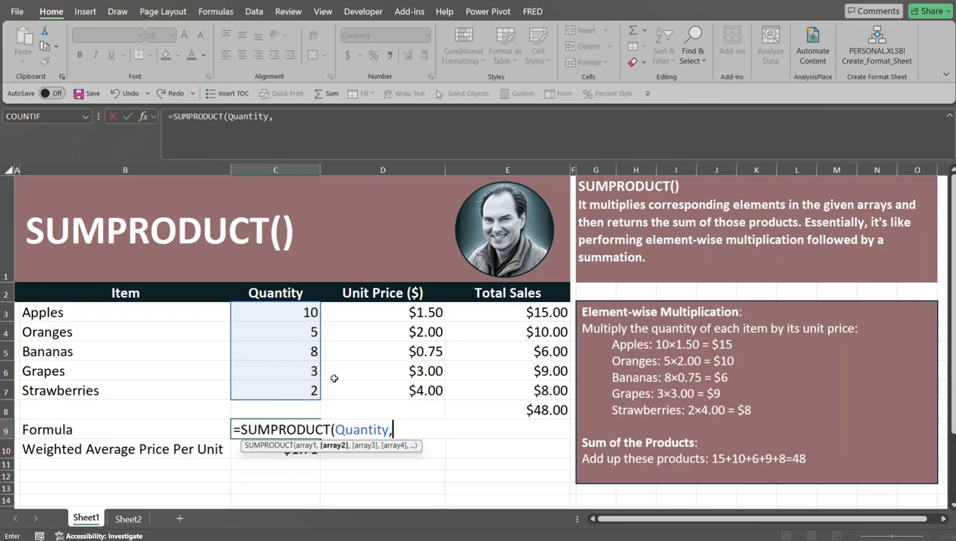
pyautogui.write('unit')
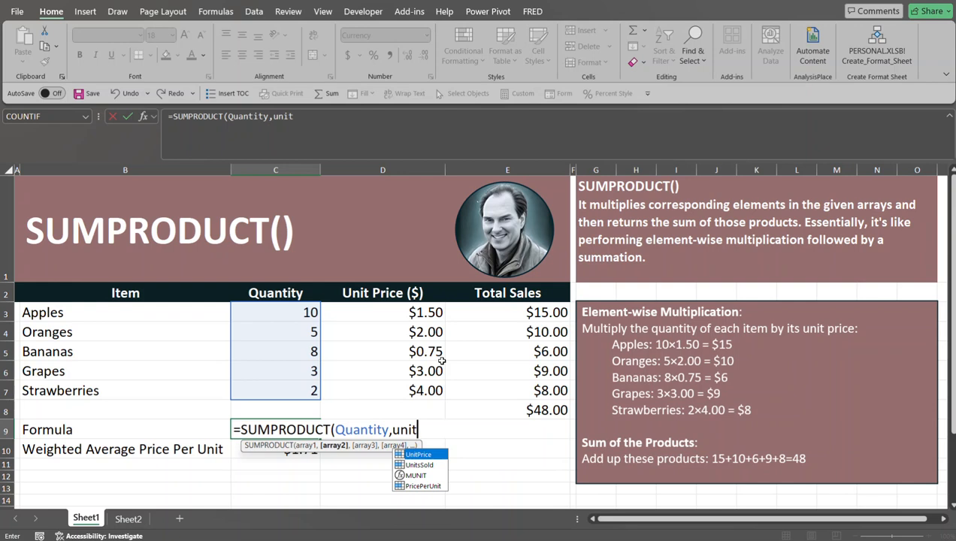
pyautogui.press('Tab')
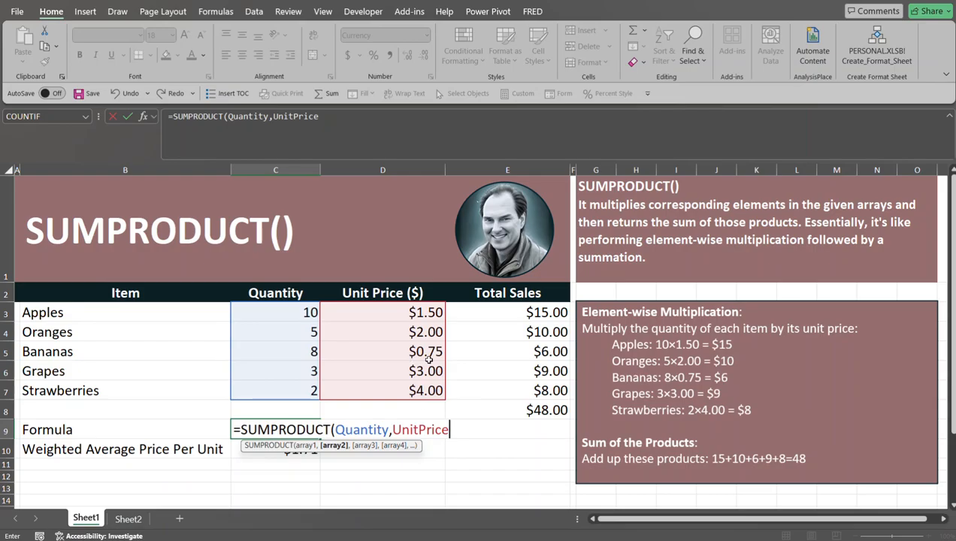
pyautogui.write(')')
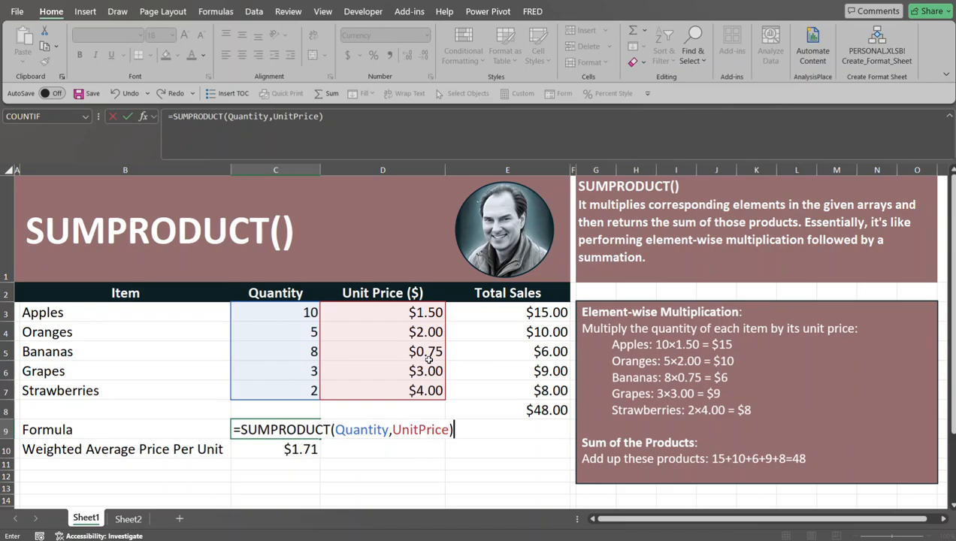
pyautogui.press('Return')
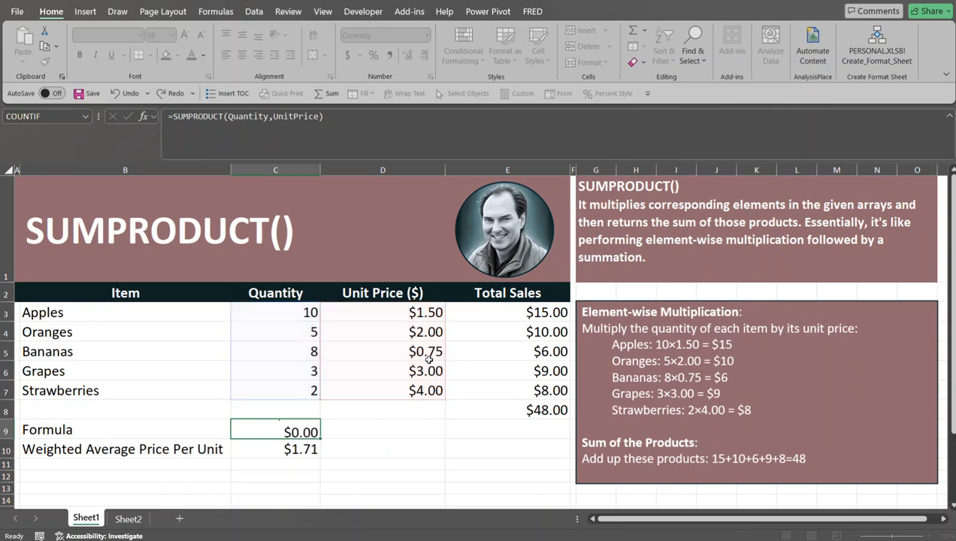
# Step: Compare the SUMPRODUCT formula in C9 with the SUM formula under the Total Sales column in E8
pyautogui.click(299, 426)
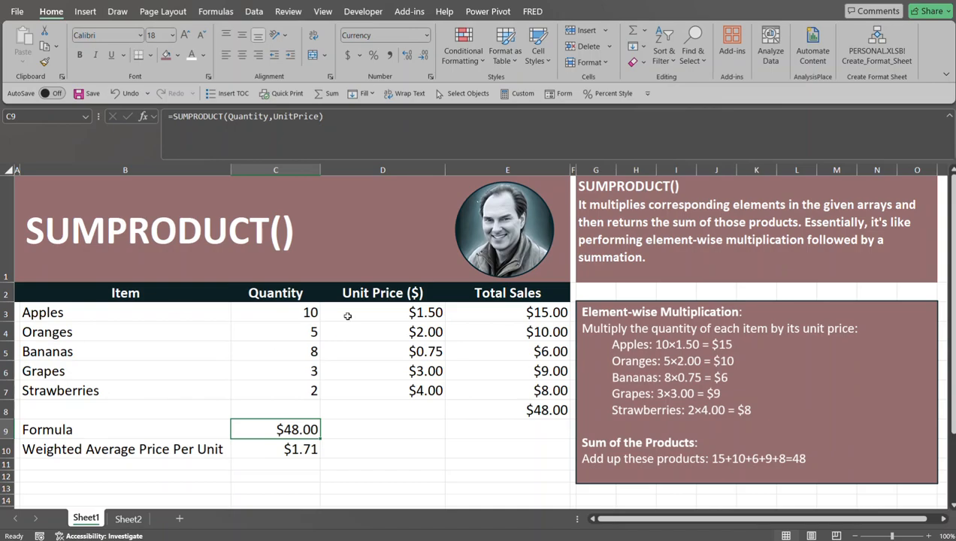
pyautogui.click(546, 419)
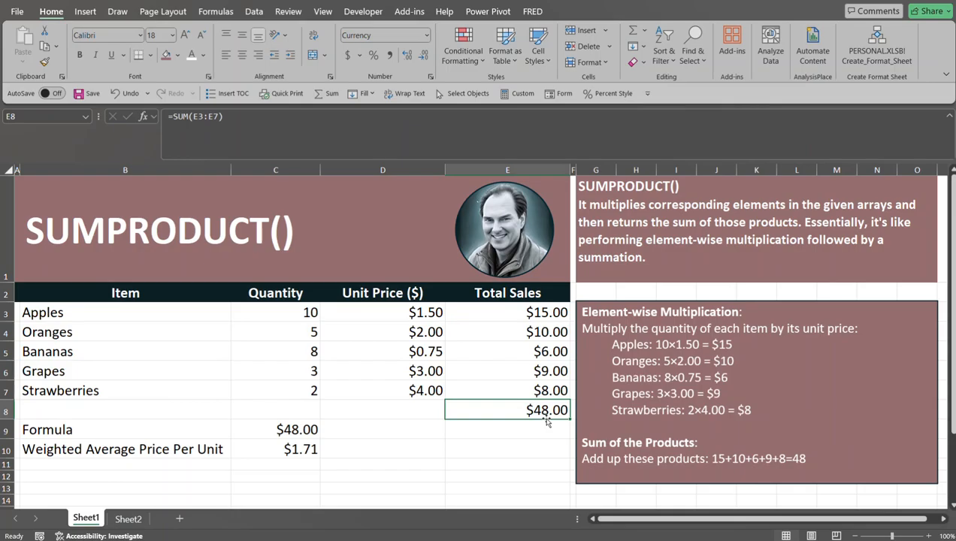
pyautogui.doubleClick(547, 421)
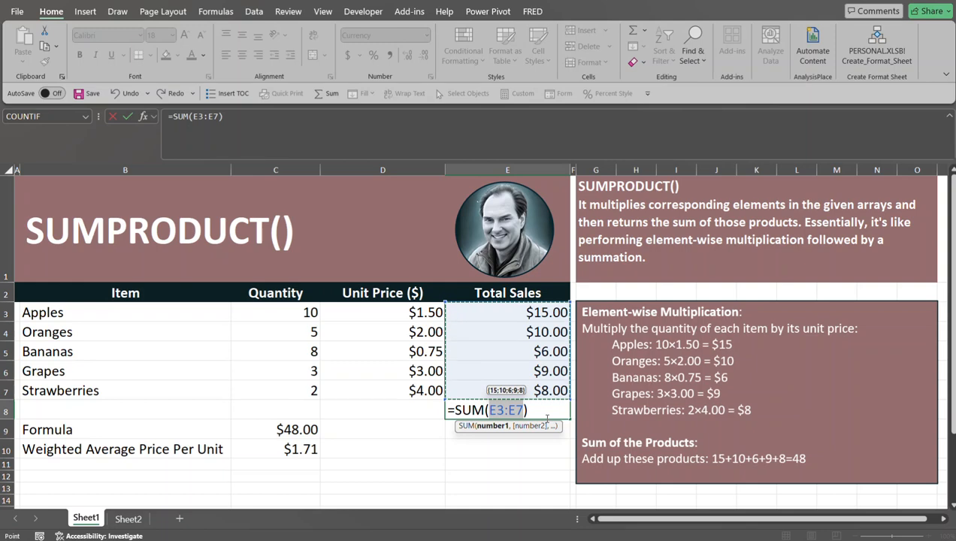
pyautogui.press('Return')
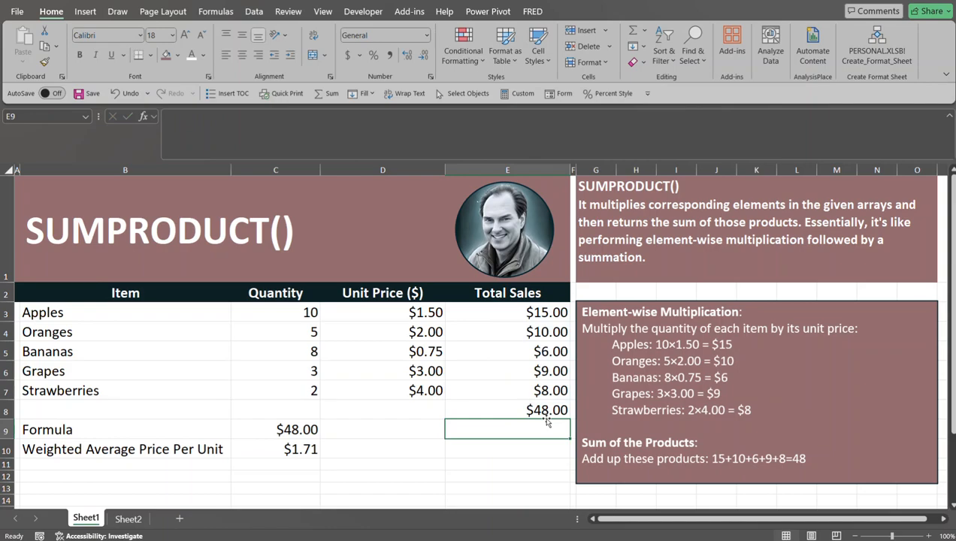
pyautogui.click(546, 406)
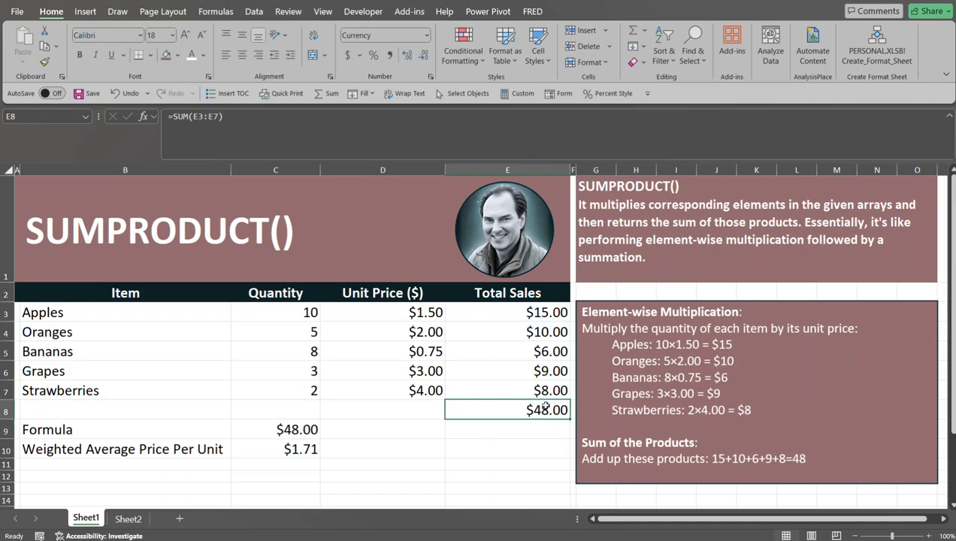
pyautogui.click(287, 429)
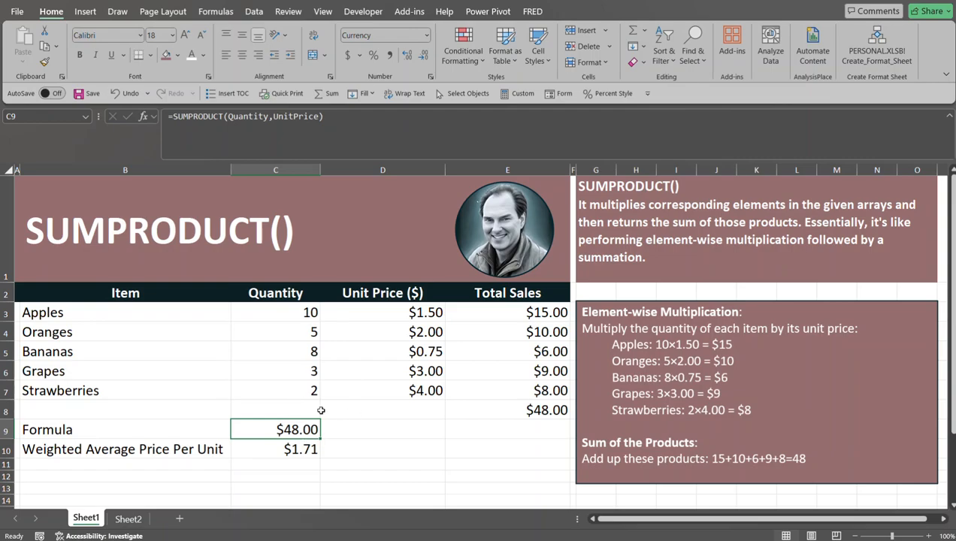
# Step: Examine the weighted average price formula in C10 together with the C9 total and the Quantity values it divides by
pyautogui.click(295, 448)
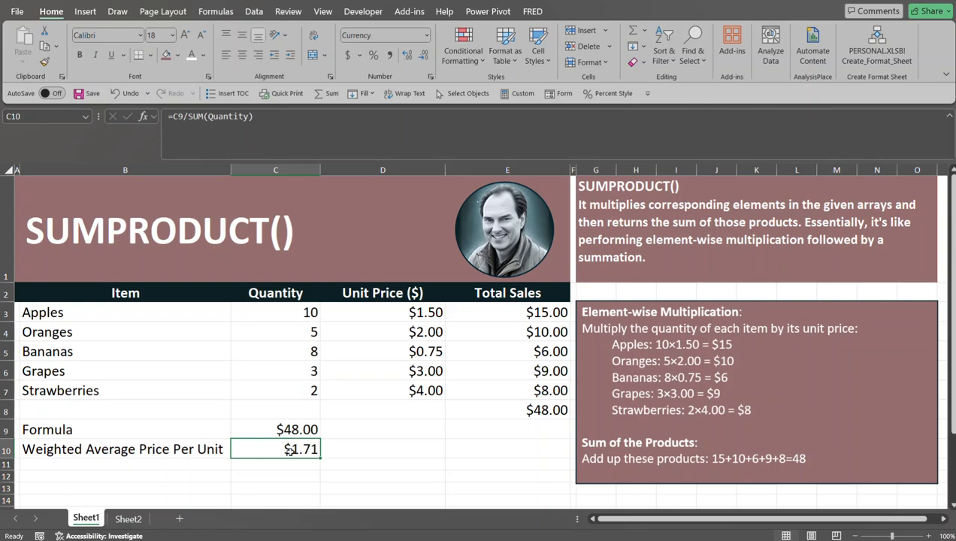
pyautogui.click(294, 429)
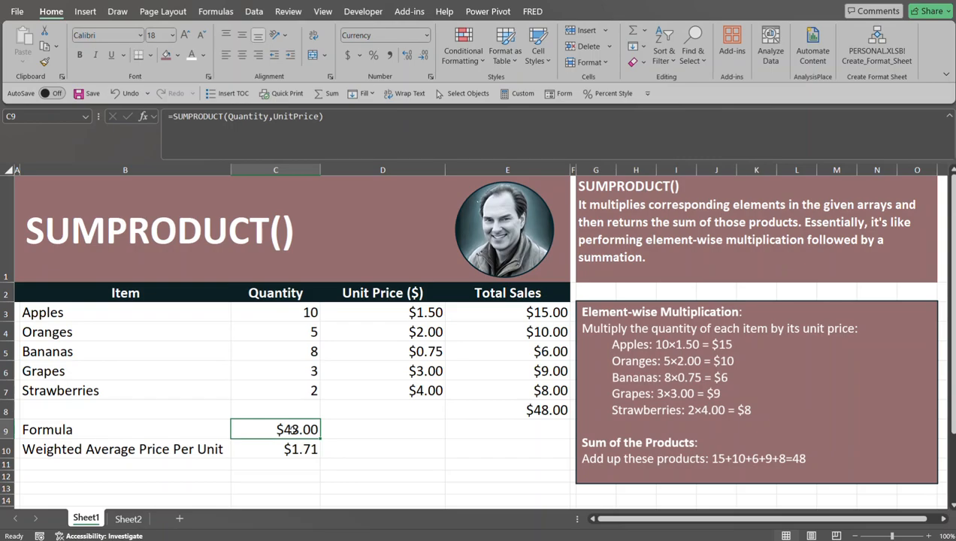
pyautogui.click(294, 448)
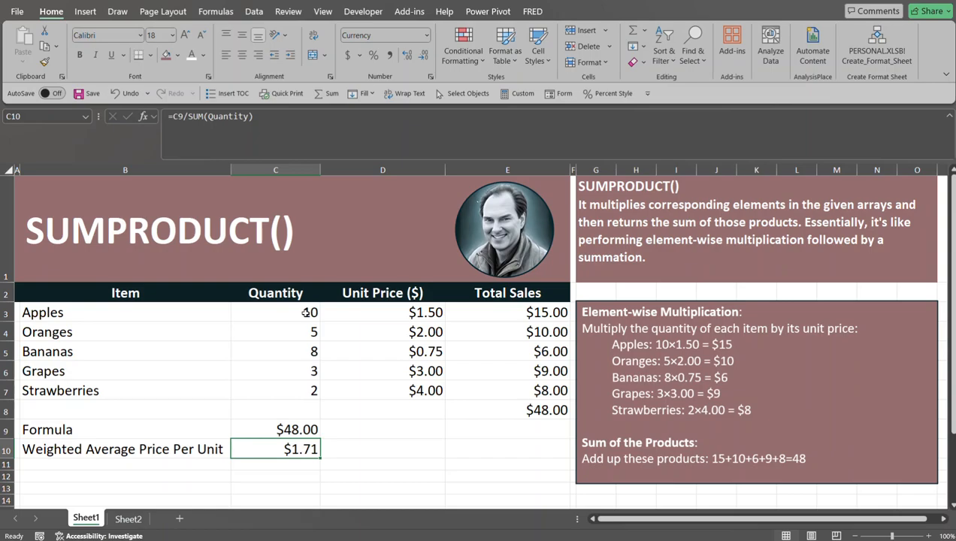
pyautogui.moveTo(306, 312); pyautogui.dragTo(307, 392)
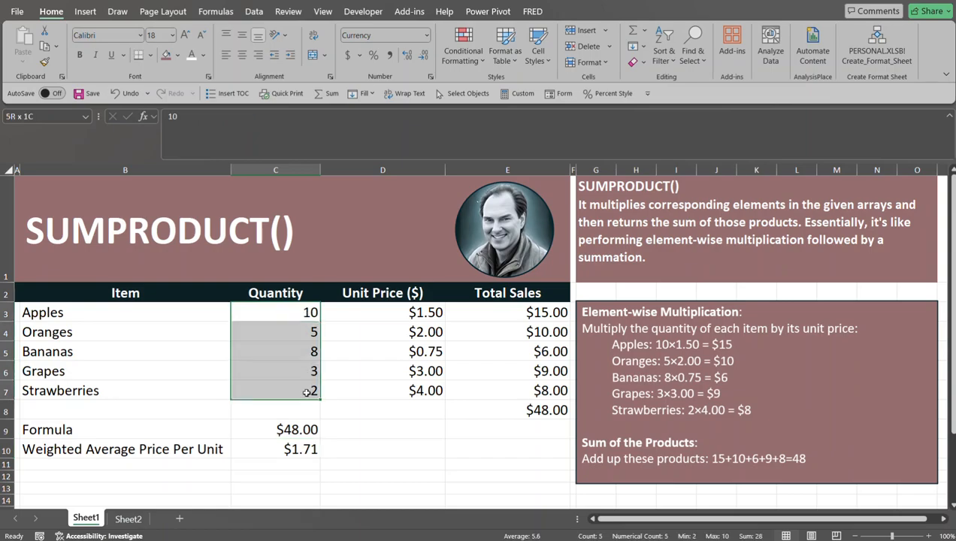
pyautogui.click(366, 427)
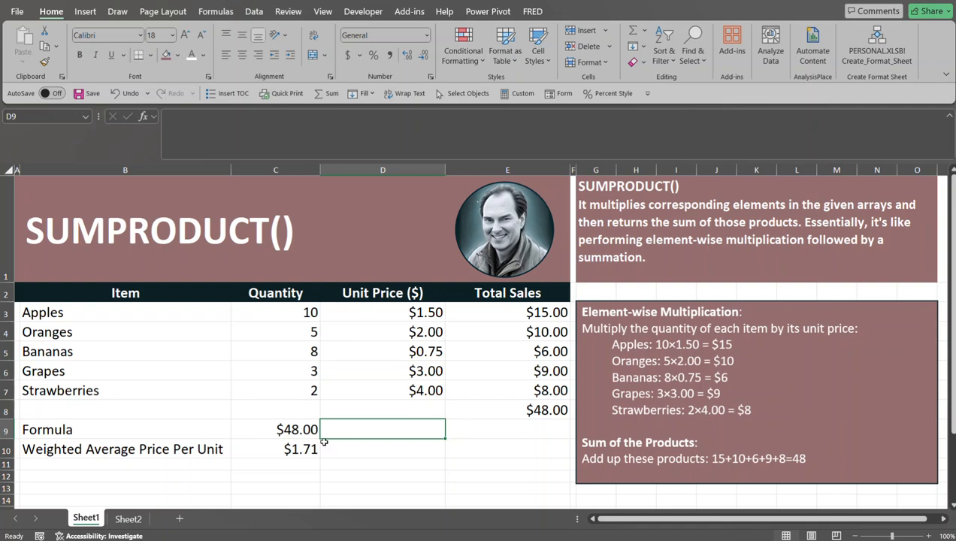
# Step: Open Sheet2 and examine how each model's Units Sold and Price per Unit feed the Total Sales formulas and the sum in E6
pyautogui.click(128, 519)
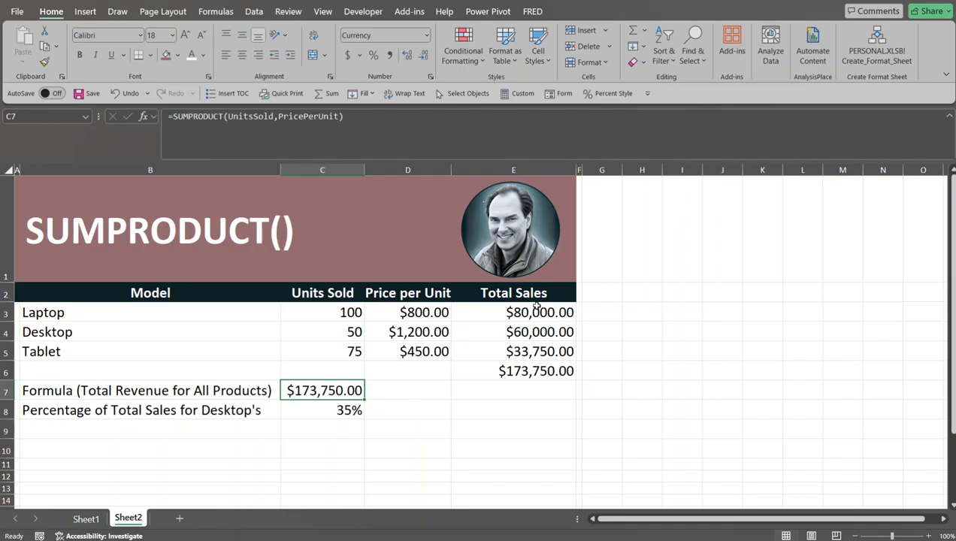
pyautogui.click(313, 315)
pyautogui.press('Right')
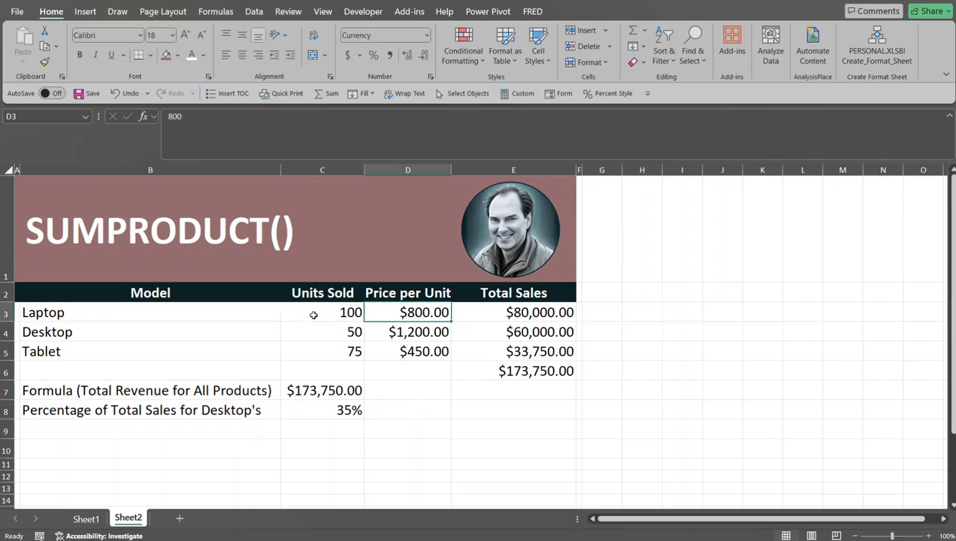
pyautogui.click(313, 315)
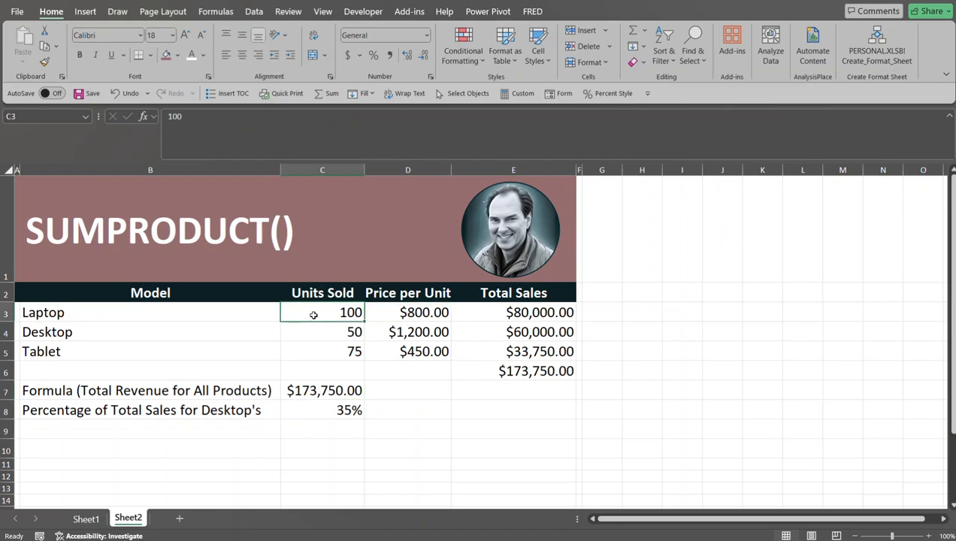
pyautogui.press('Right')
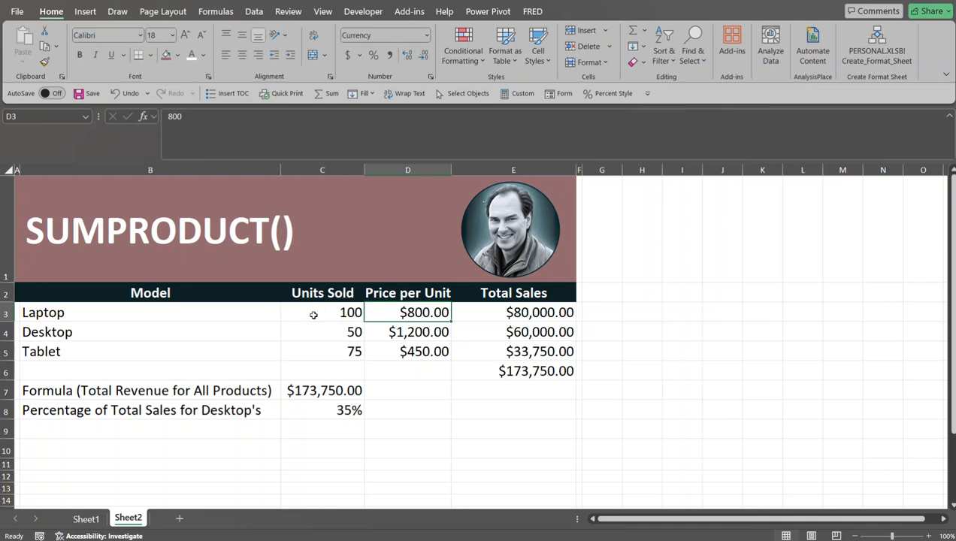
pyautogui.press('Right')
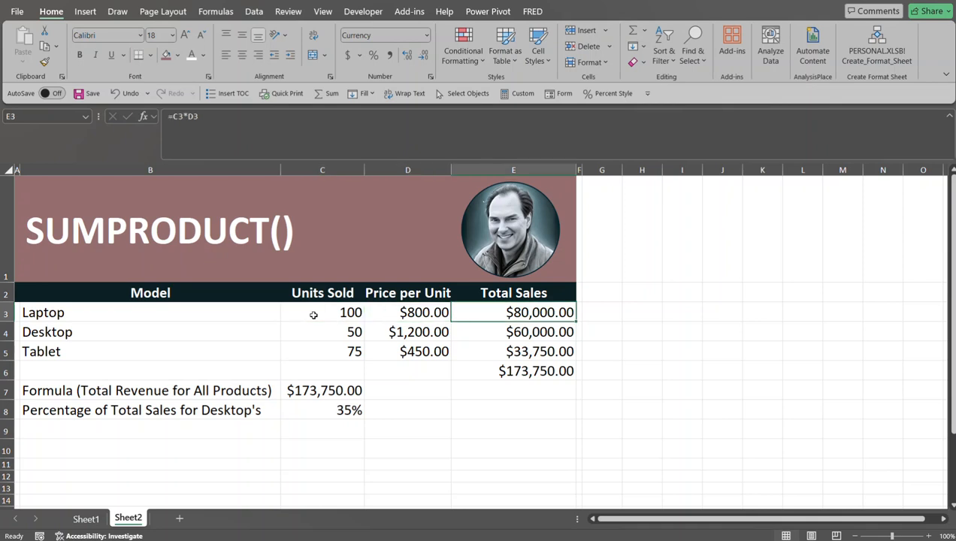
pyautogui.press('Down')
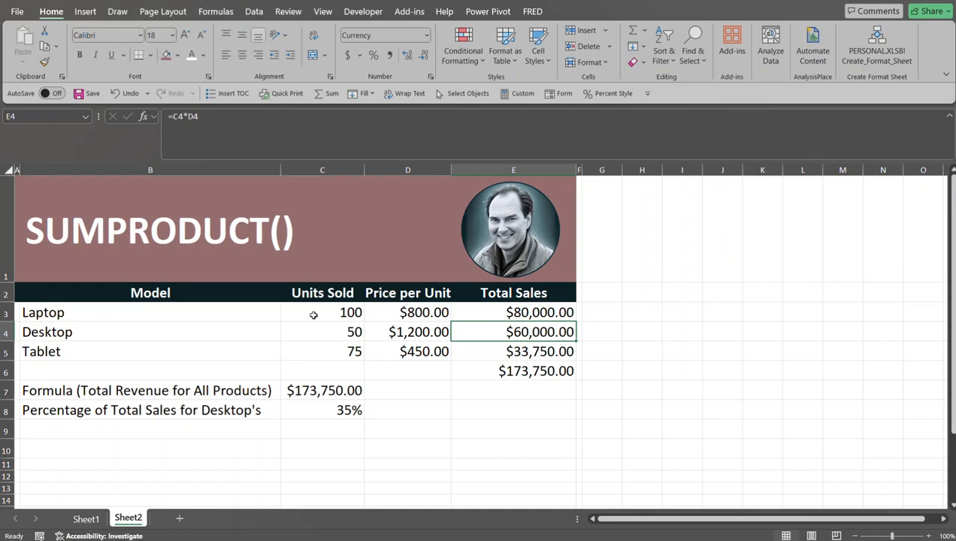
pyautogui.press('Down')
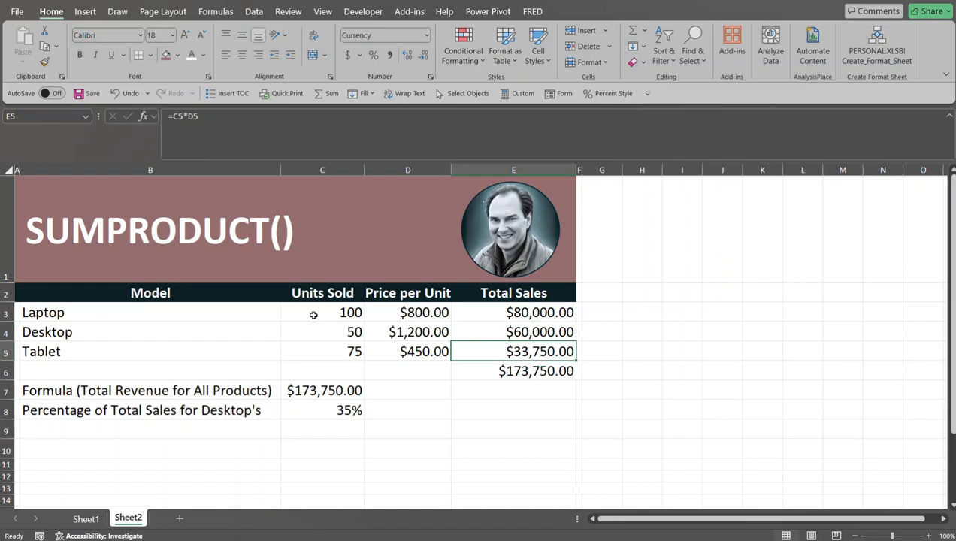
pyautogui.click(535, 370)
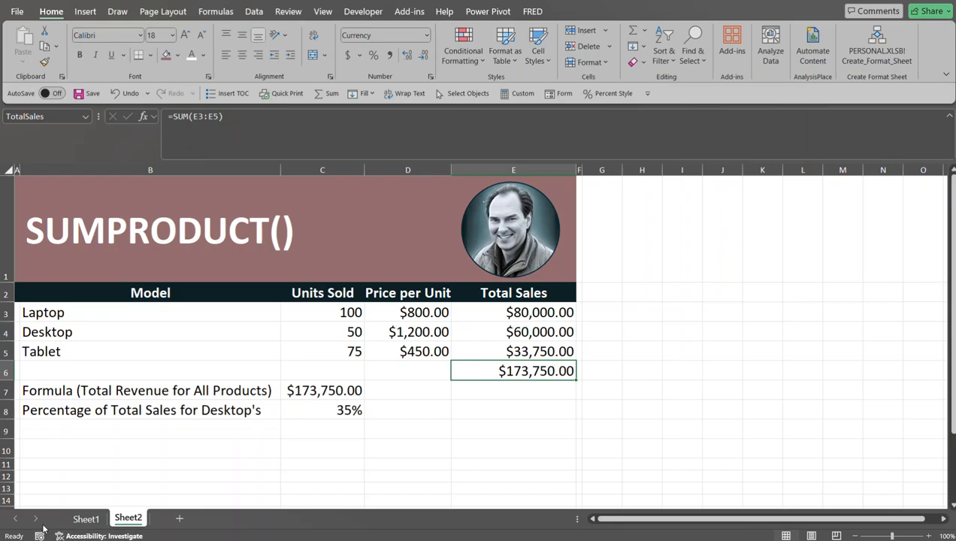
pyautogui.click(133, 517)
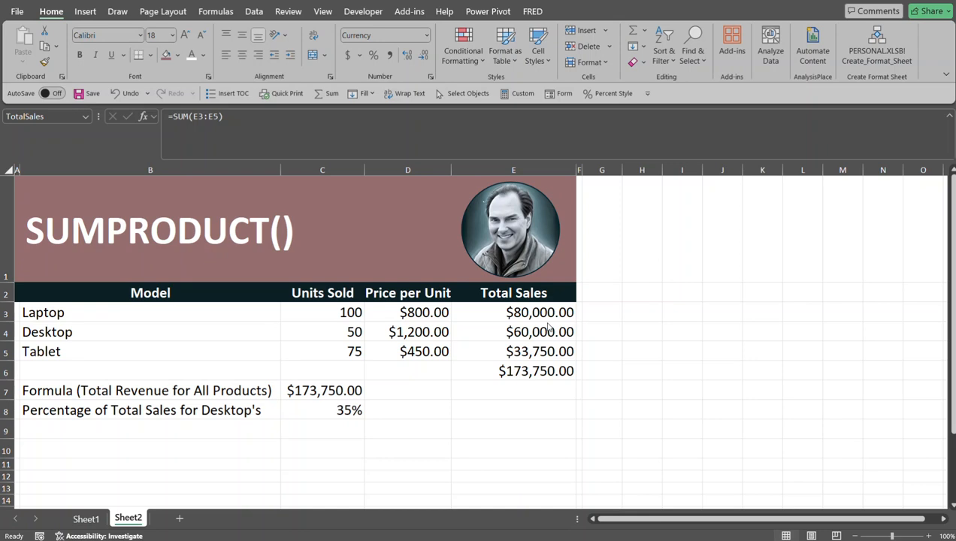
# Step: Examine the total revenue SUMPRODUCT formula in C7 together with its UnitsSold range C3:C5 and PricePerUnit range D3:D5
pyautogui.click(310, 387)
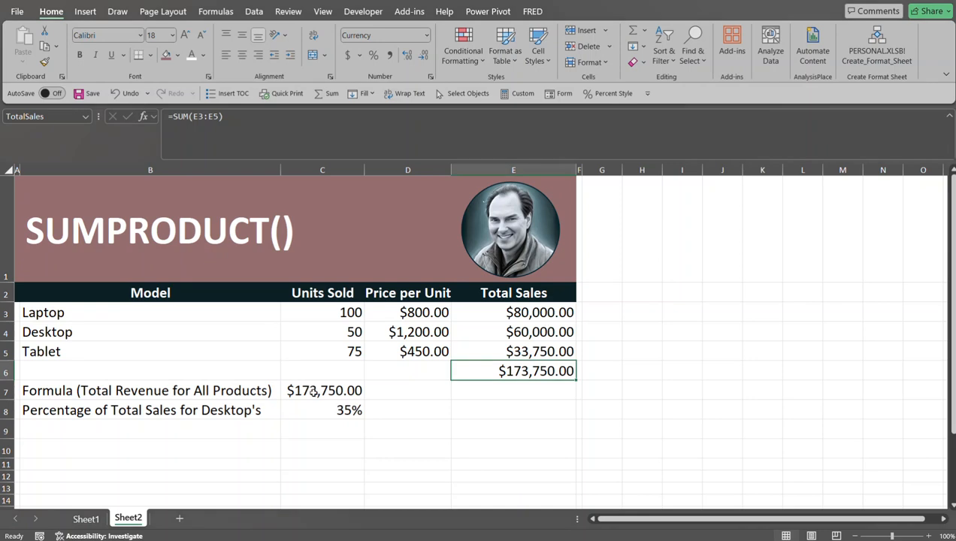
pyautogui.click(314, 391)
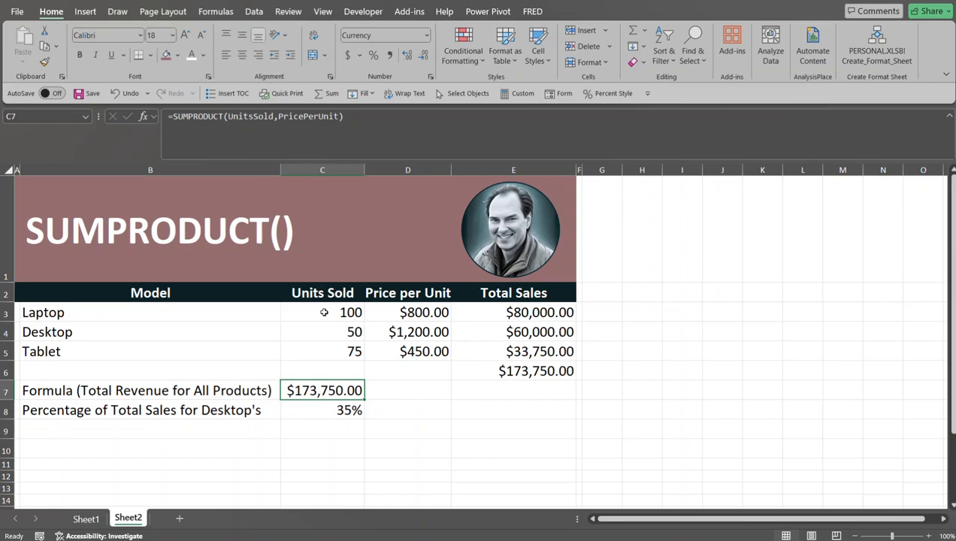
pyautogui.moveTo(323, 311); pyautogui.dragTo(323, 362)
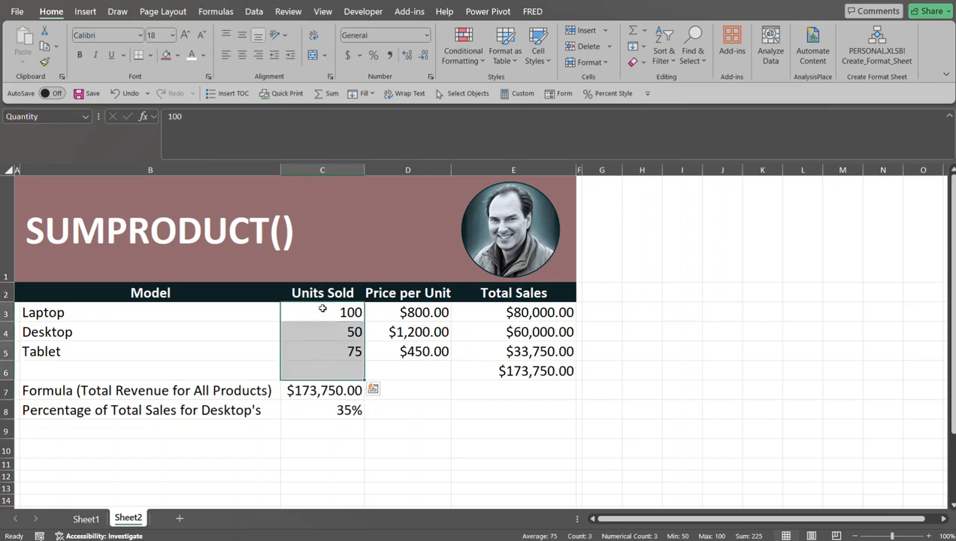
pyautogui.moveTo(325, 310); pyautogui.dragTo(324, 349)
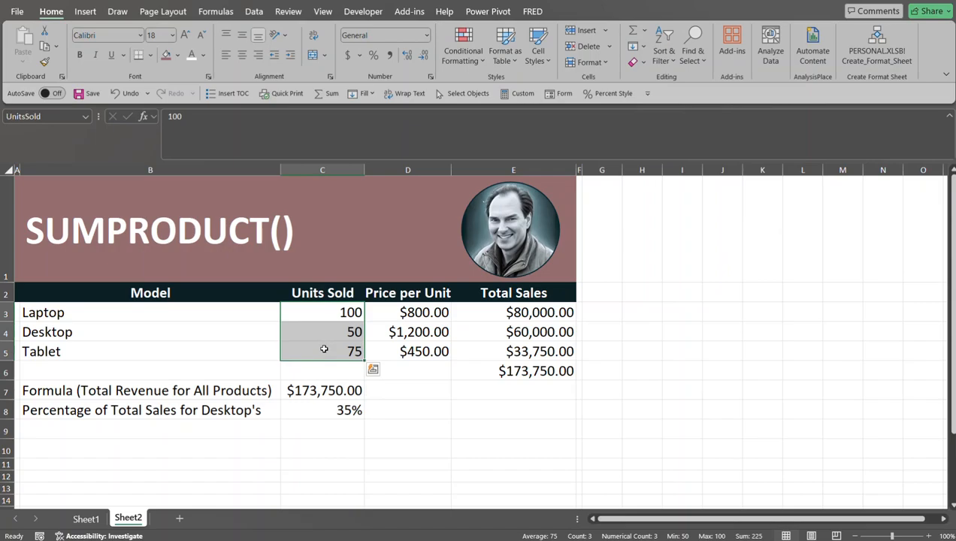
pyautogui.moveTo(402, 306); pyautogui.dragTo(406, 351)
pyautogui.click(319, 388)
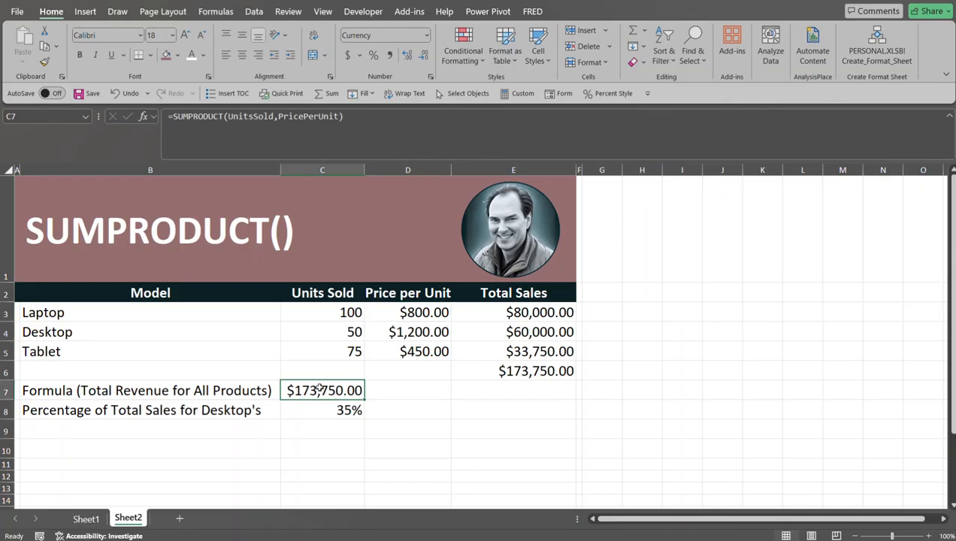
pyautogui.click(381, 383)
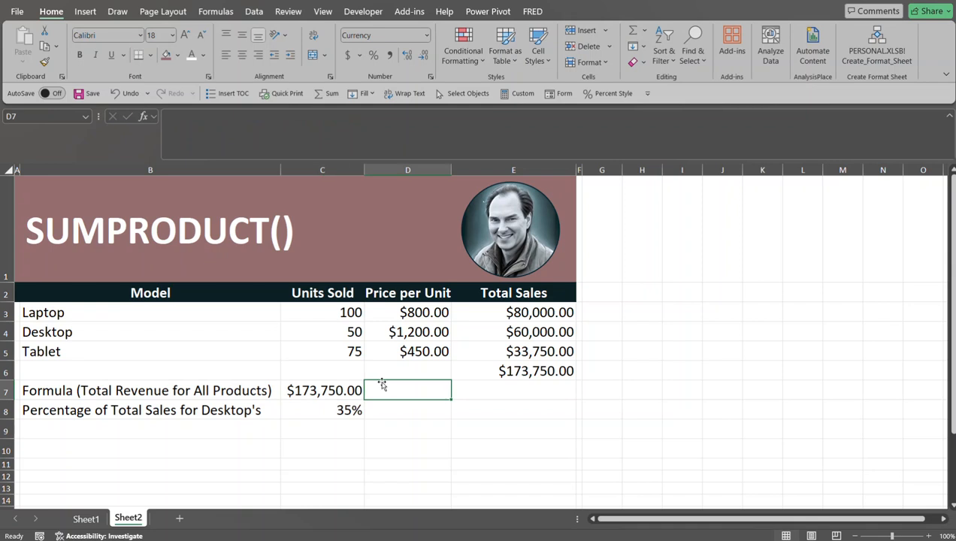
pyautogui.click(327, 390)
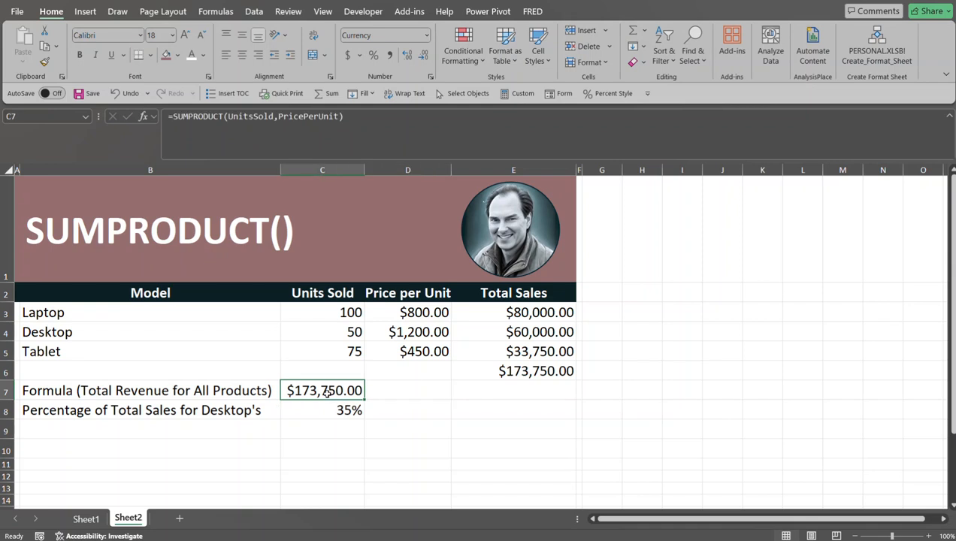
# Step: Review the Total Sales sum formula in E6 and the formula for the desktops' percentage of total sales in C8
pyautogui.click(524, 368)
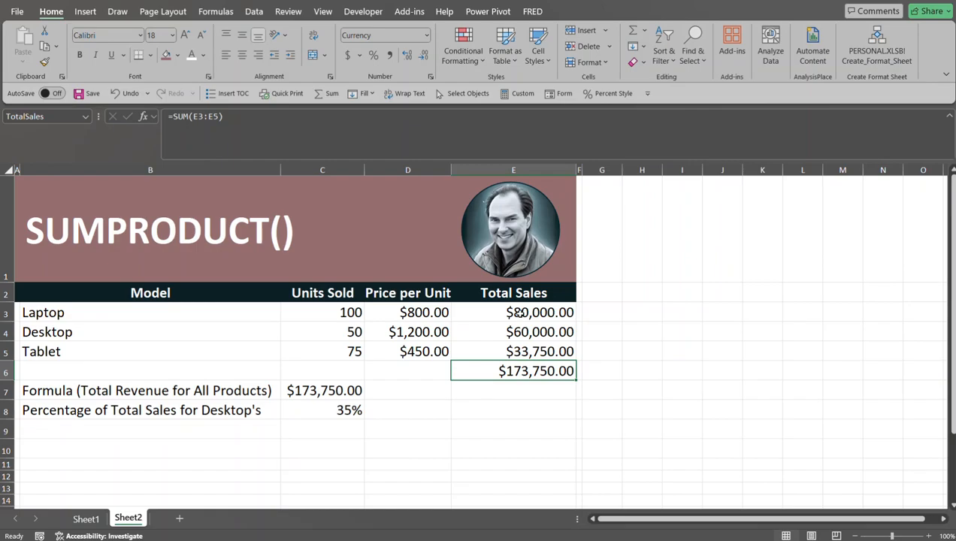
pyautogui.click(345, 407)
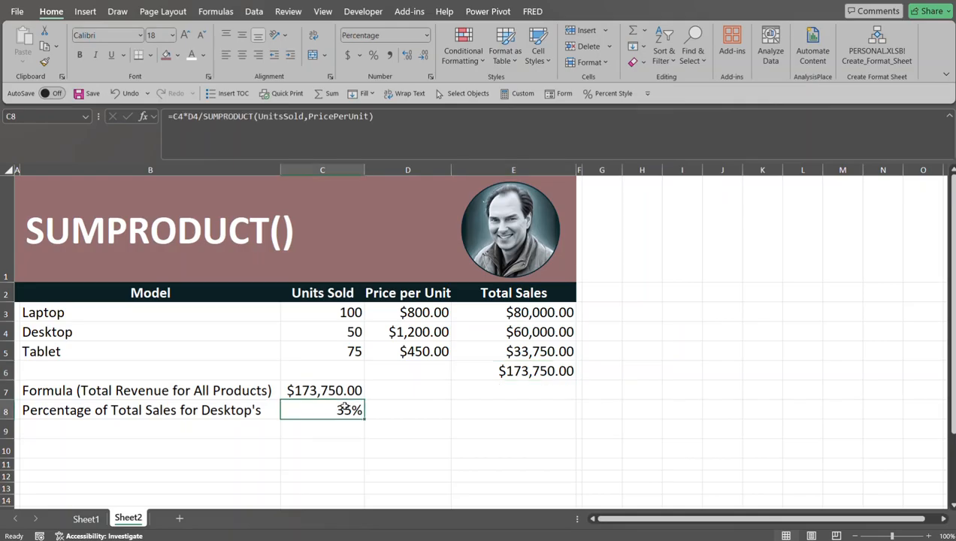